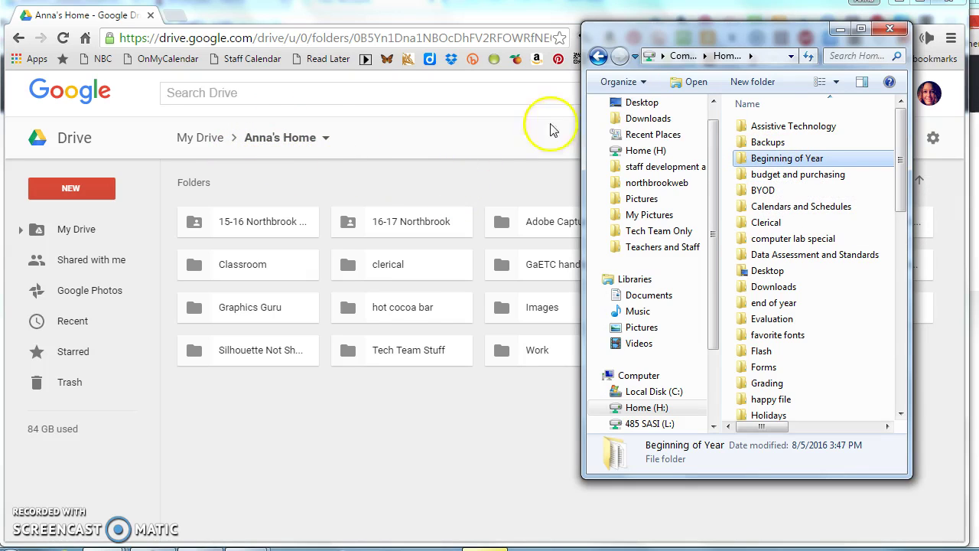
# Review the contents of the Beginning of Year folder and its online registration subfolder on the Home (H:) drive
pyautogui.moveTo(632, 46); pyautogui.dragTo(562, 55)
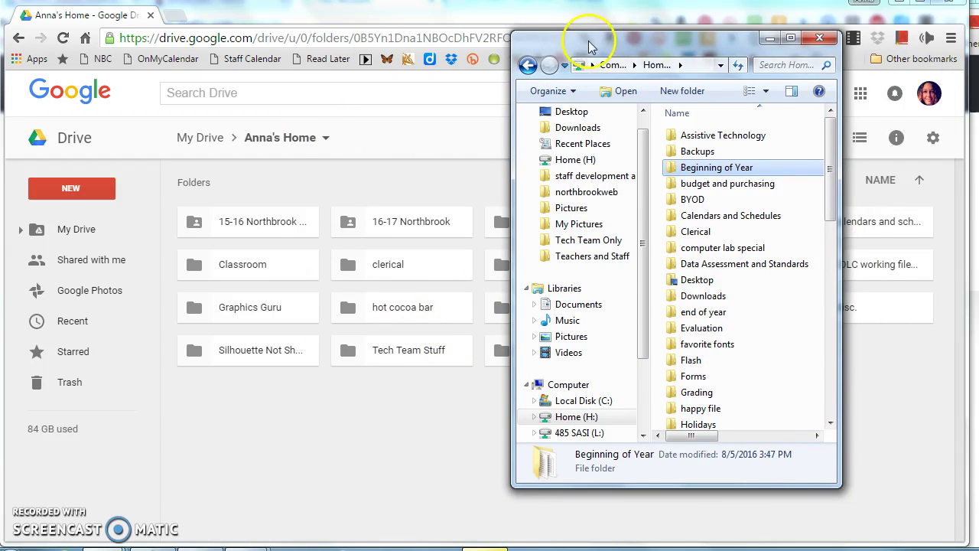
pyautogui.moveTo(587, 47); pyautogui.dragTo(297, 51)
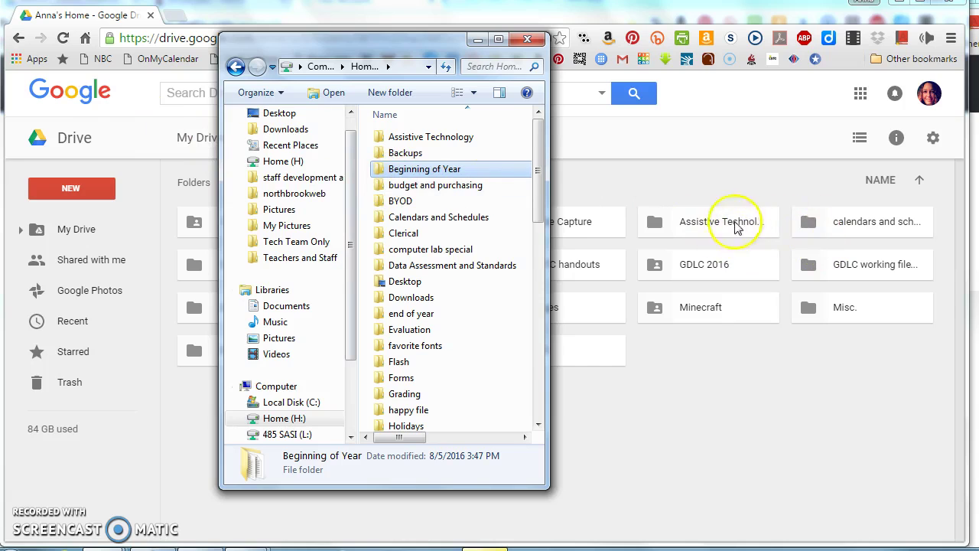
pyautogui.doubleClick(391, 171)
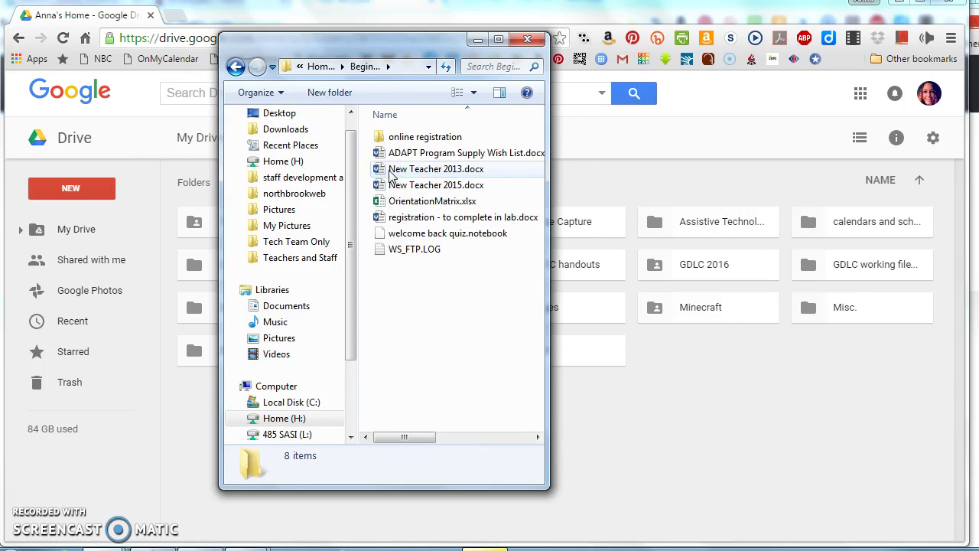
pyautogui.doubleClick(457, 141)
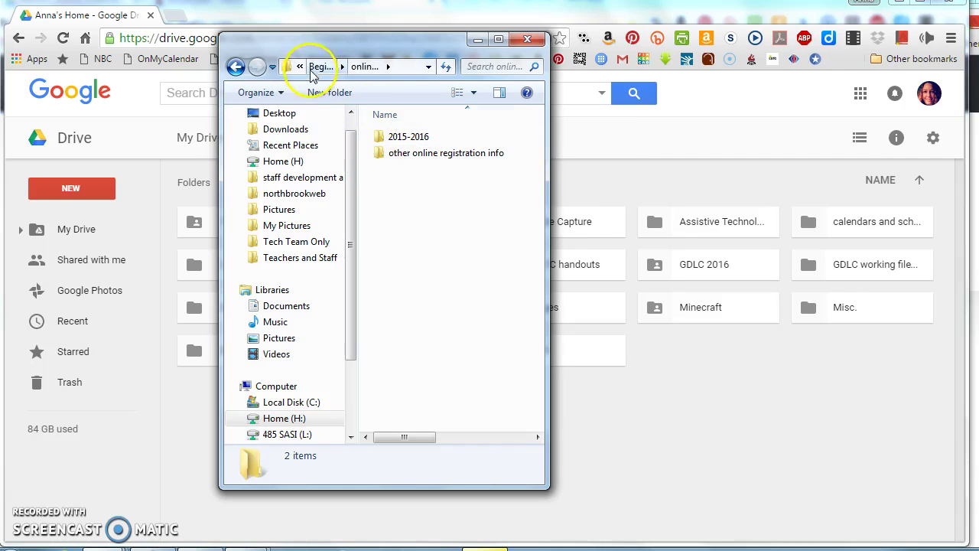
pyautogui.click(317, 67)
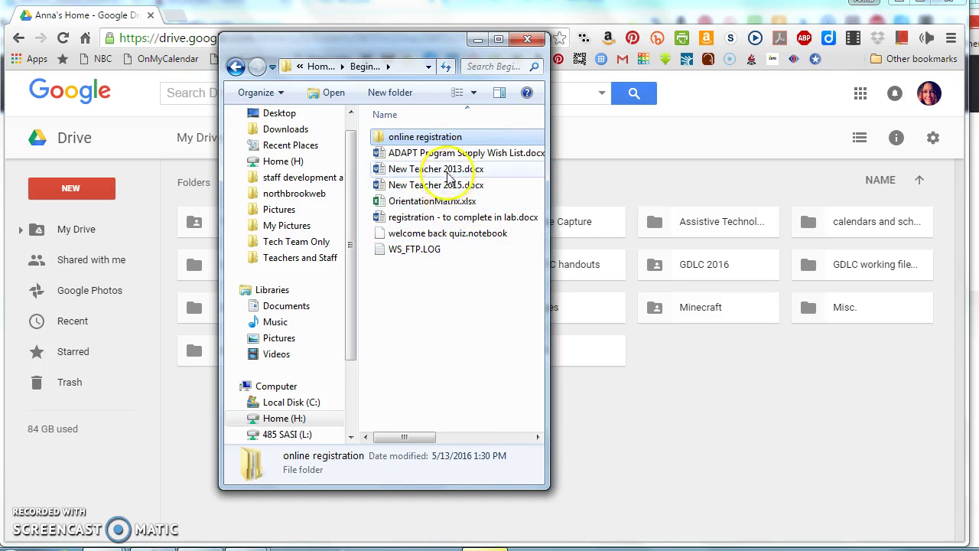
pyautogui.click(320, 66)
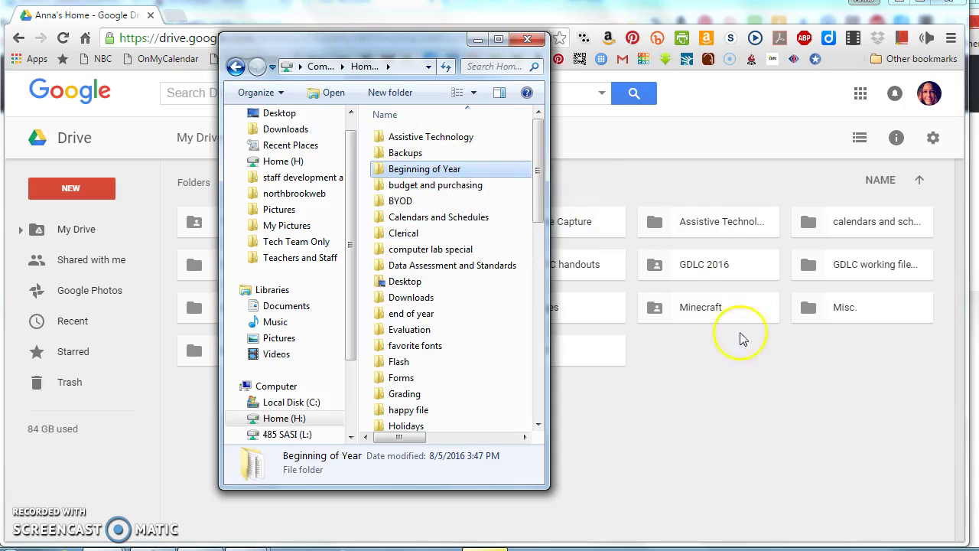
# Ensure the Google Drive settings have uploaded files converted to Google Docs editor format
pyautogui.click(742, 374)
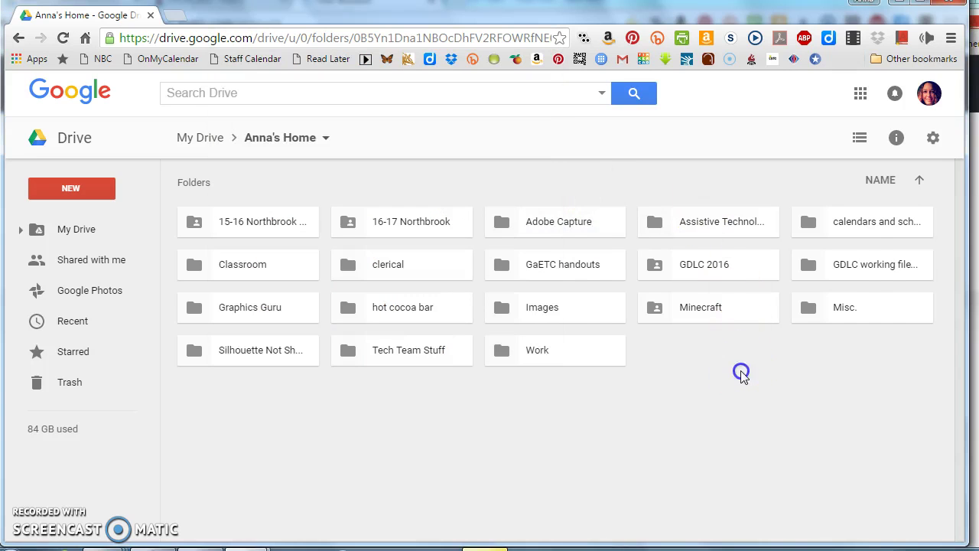
pyautogui.click(933, 142)
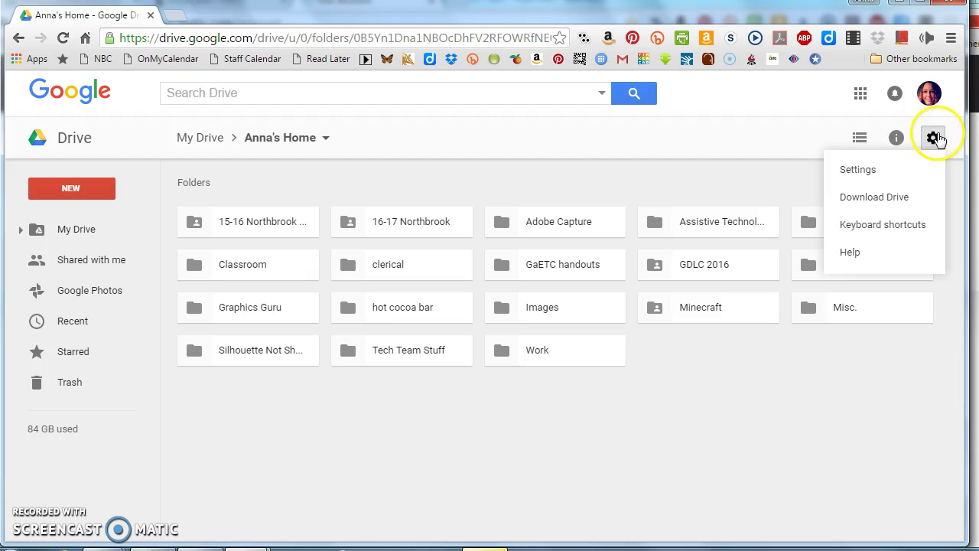
pyautogui.click(863, 172)
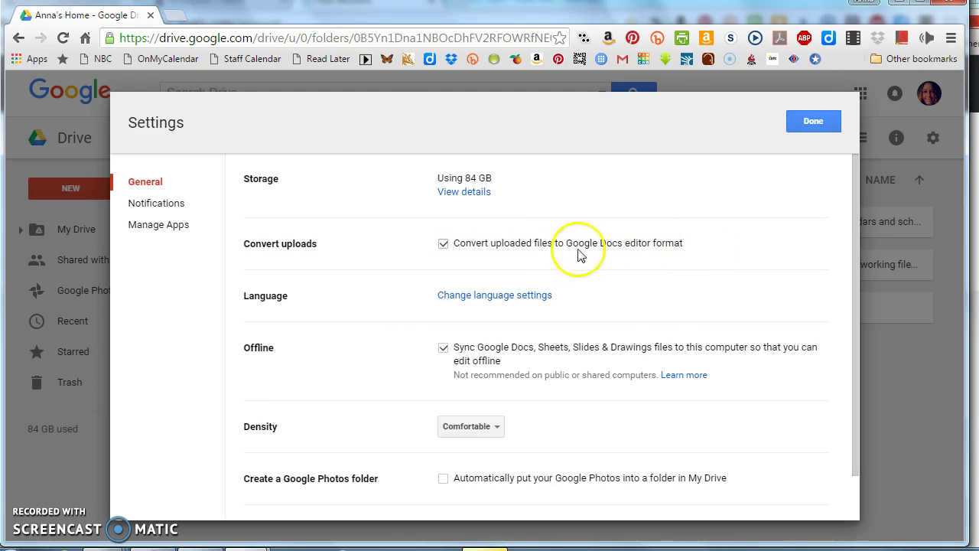
pyautogui.click(444, 244)
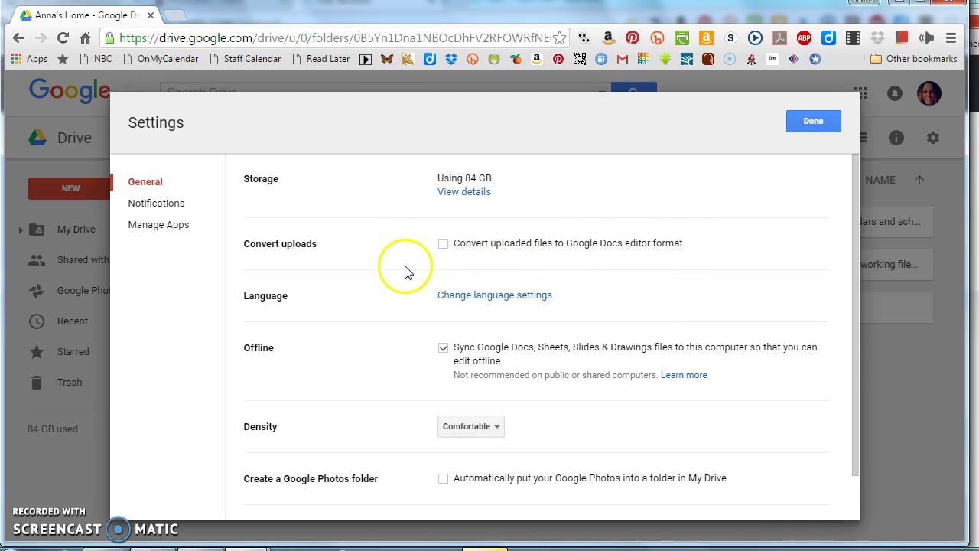
pyautogui.click(443, 243)
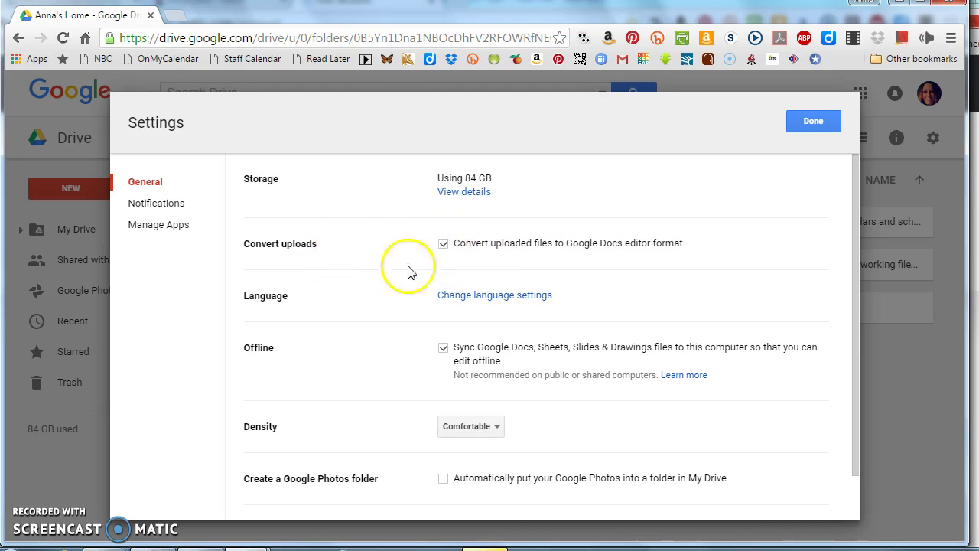
pyautogui.click(814, 121)
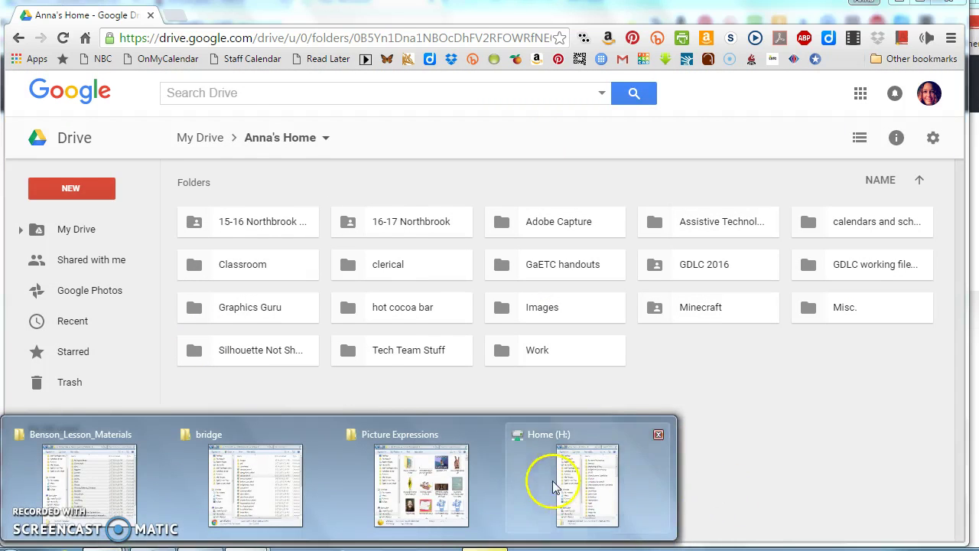
# Upload the Beginning of Year folder from the Home (H:) file window into the open Google Drive folder
pyautogui.click(553, 490)
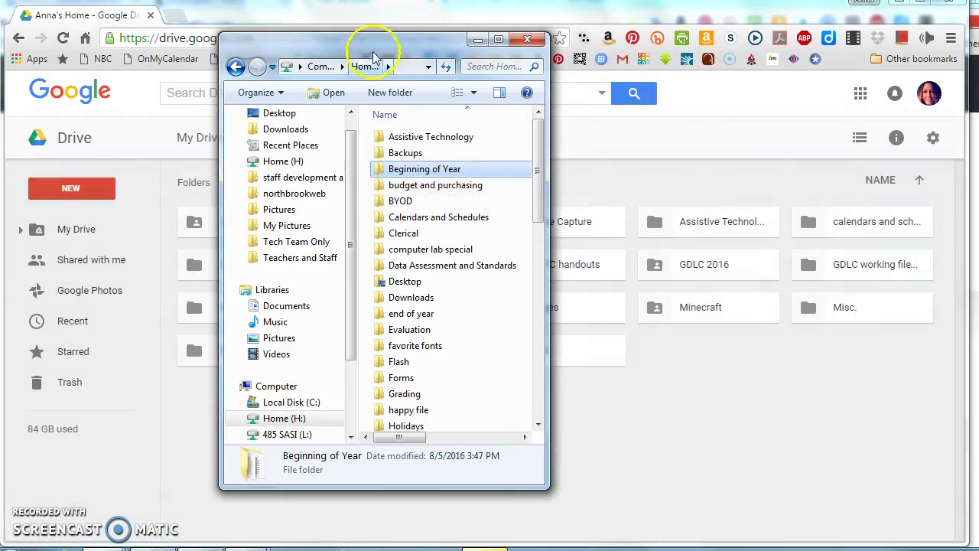
pyautogui.moveTo(372, 40)
pyautogui.mouseDown()
pyautogui.moveTo(264, 43)
pyautogui.moveTo(444, 38)
pyautogui.moveTo(233, 34)
pyautogui.moveTo(356, 30)
pyautogui.moveTo(405, 13)
pyautogui.moveTo(380, 56)
pyautogui.mouseUp()
pyautogui.moveTo(268, 543)
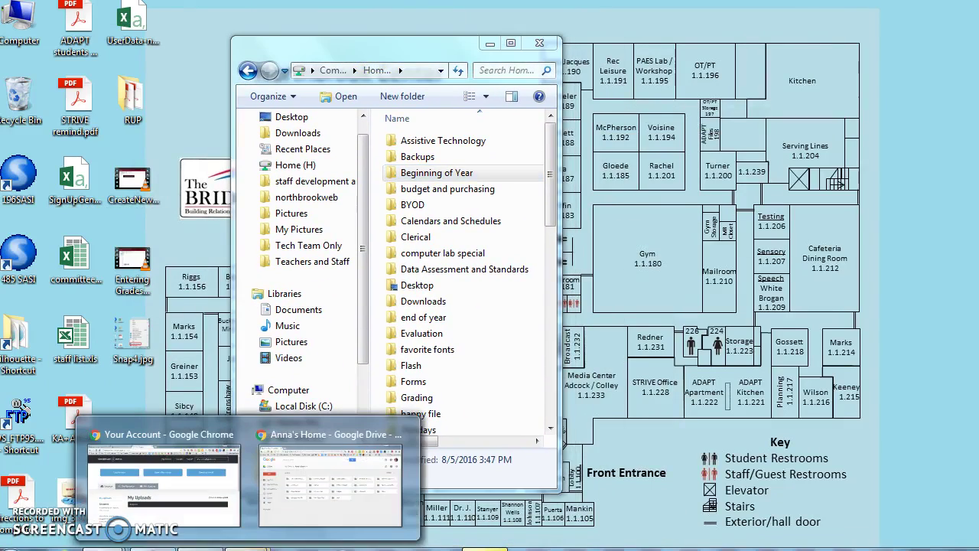
pyautogui.click(342, 476)
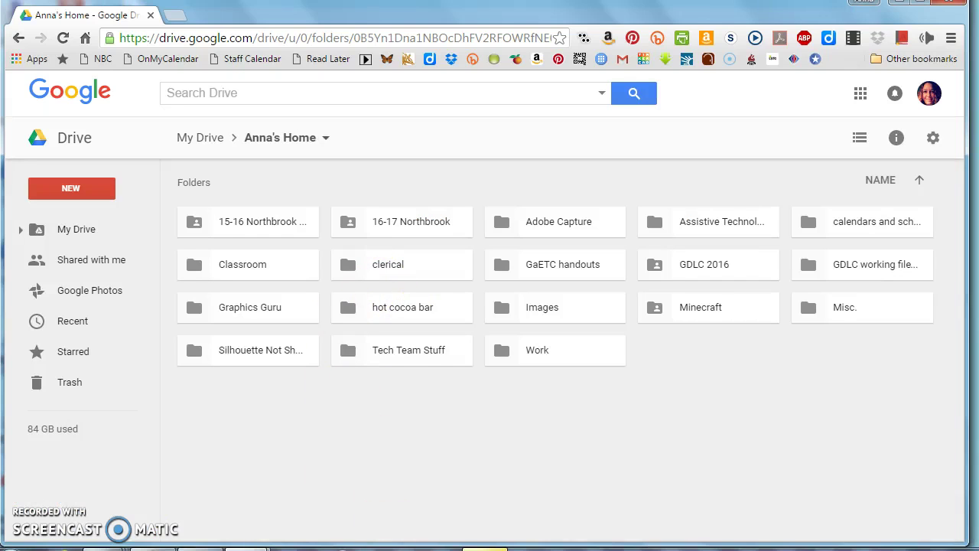
pyautogui.moveTo(115, 543)
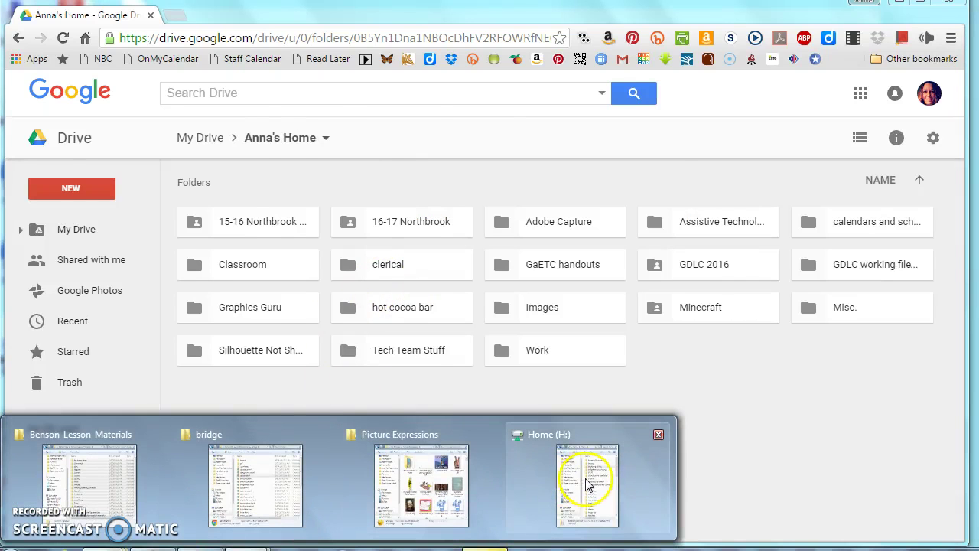
pyautogui.click(588, 484)
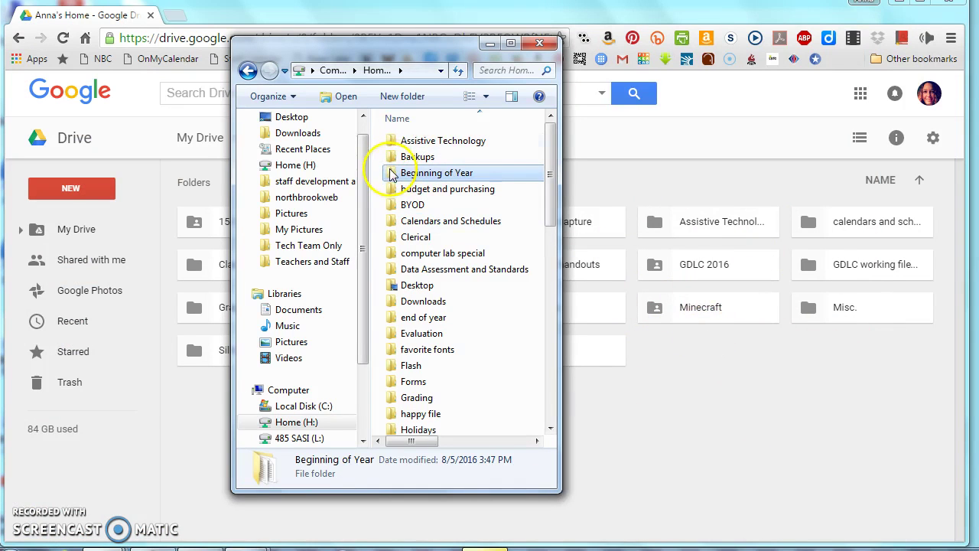
pyautogui.moveTo(391, 176); pyautogui.dragTo(757, 442)
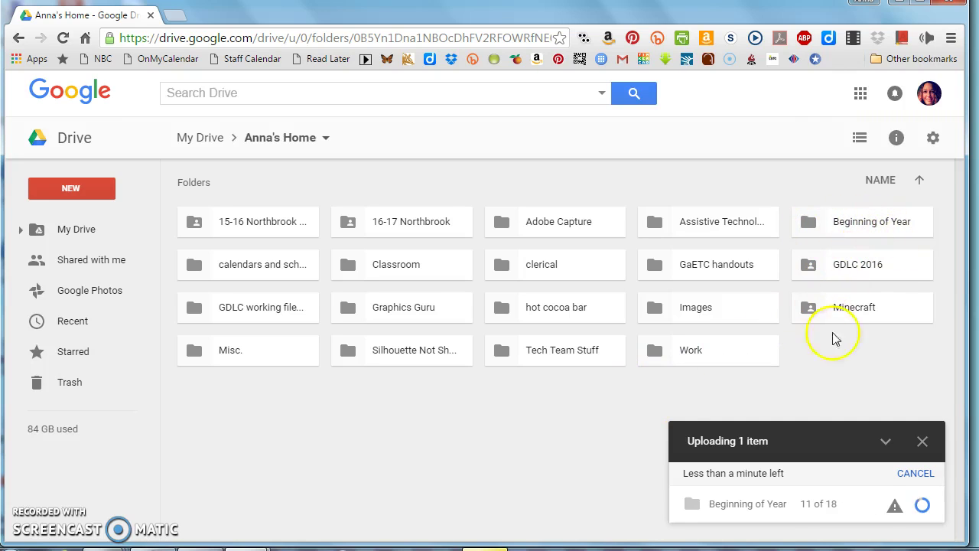
# Inspect the upload problems reported for the Beginning of Year folder, then close the report
pyautogui.moveTo(922, 525)
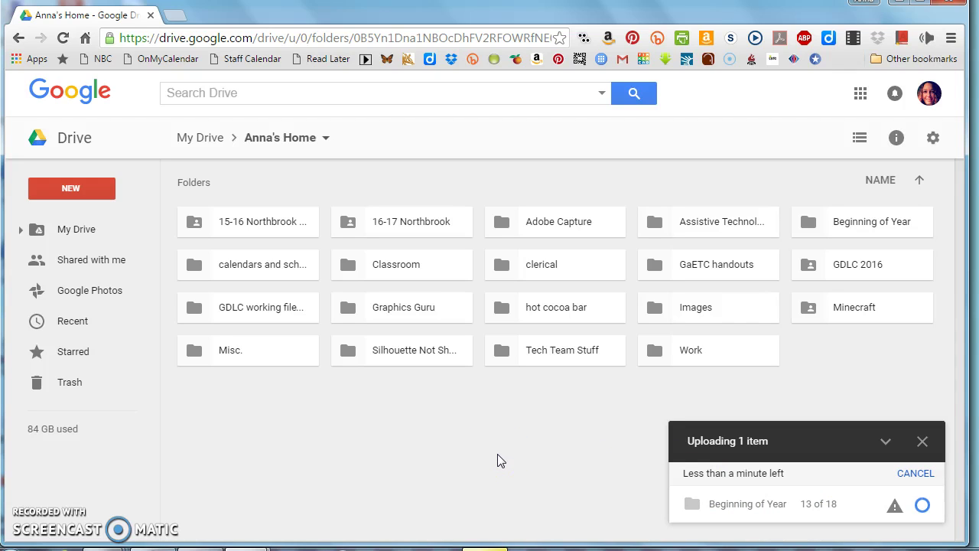
pyautogui.moveTo(909, 510)
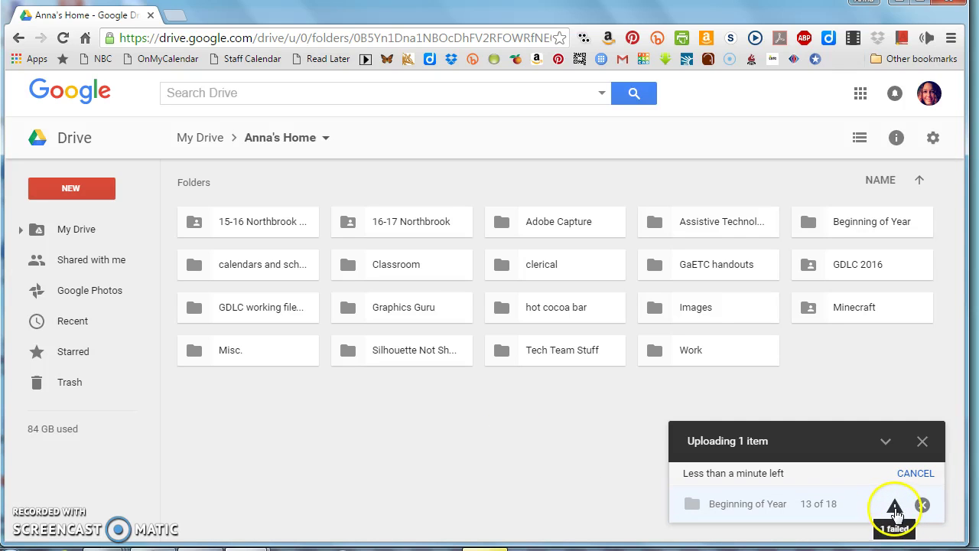
pyautogui.click(895, 511)
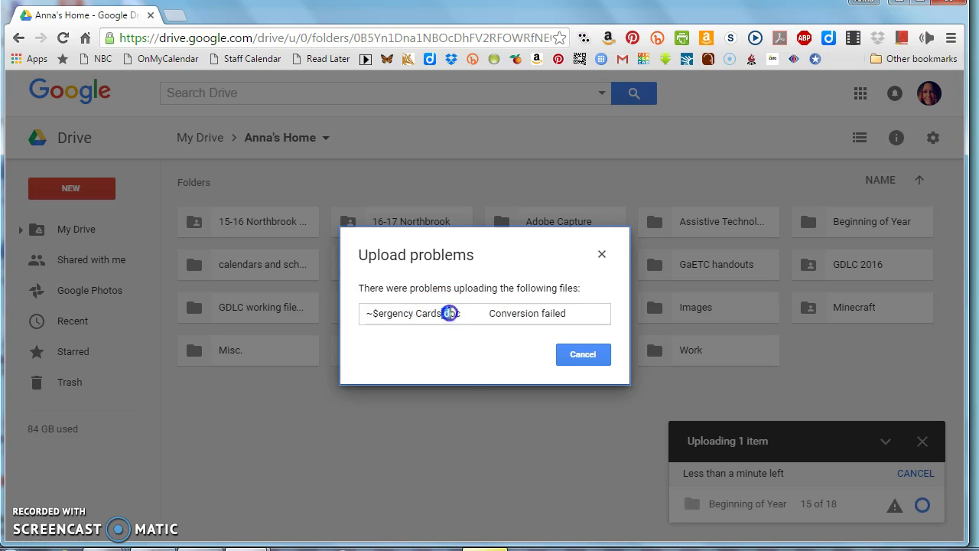
pyautogui.moveTo(466, 312); pyautogui.dragTo(467, 311)
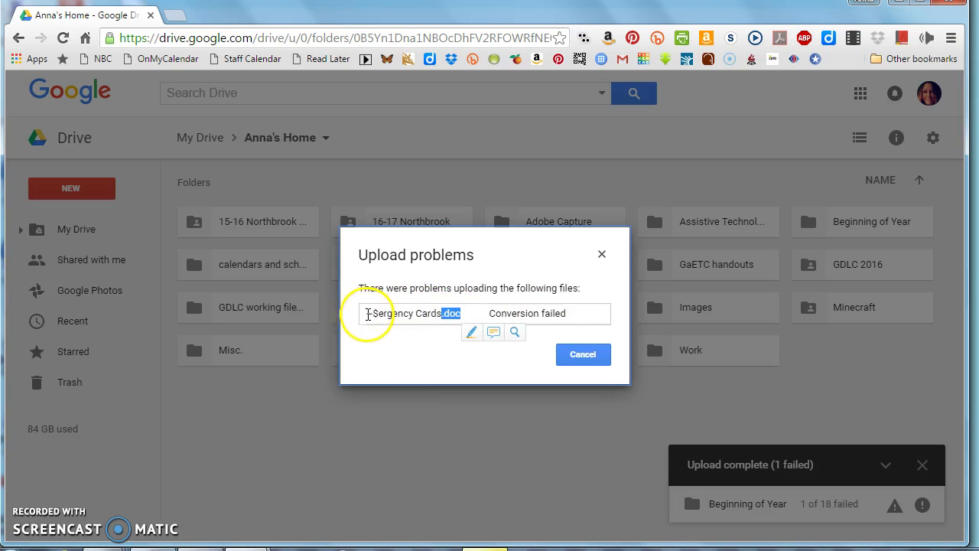
pyautogui.moveTo(368, 315); pyautogui.dragTo(381, 317)
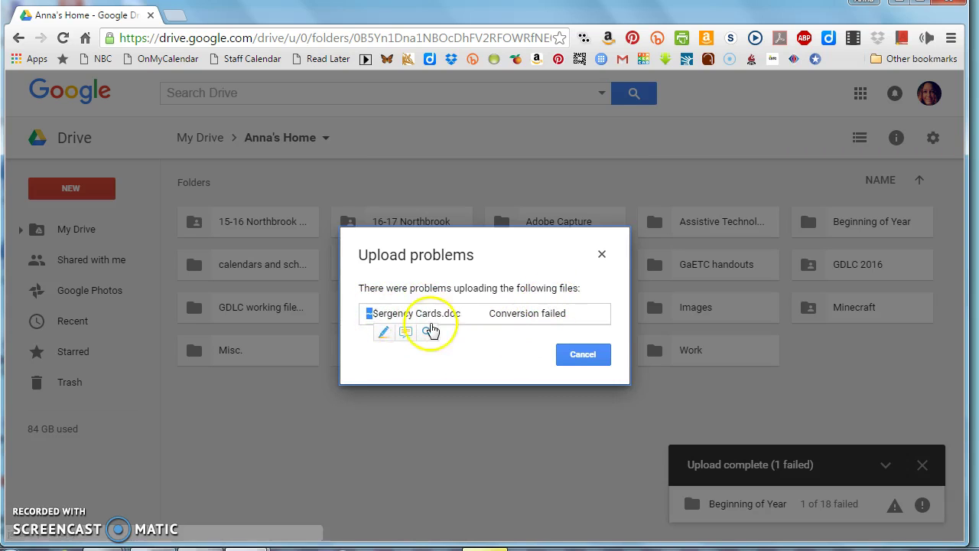
pyautogui.click(603, 254)
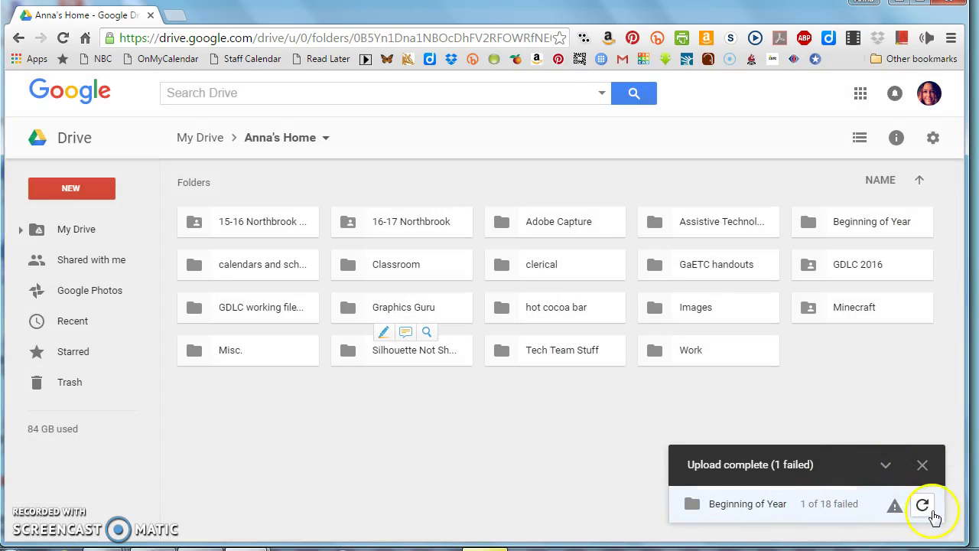
# Check the uploaded Beginning of Year folder and its online registration subfolder in Drive
pyautogui.doubleClick(869, 226)
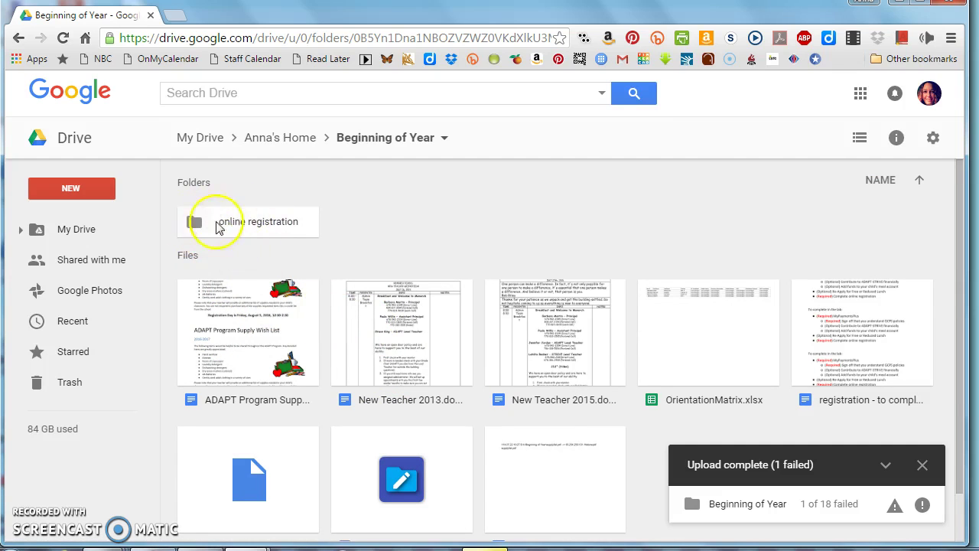
pyautogui.doubleClick(207, 228)
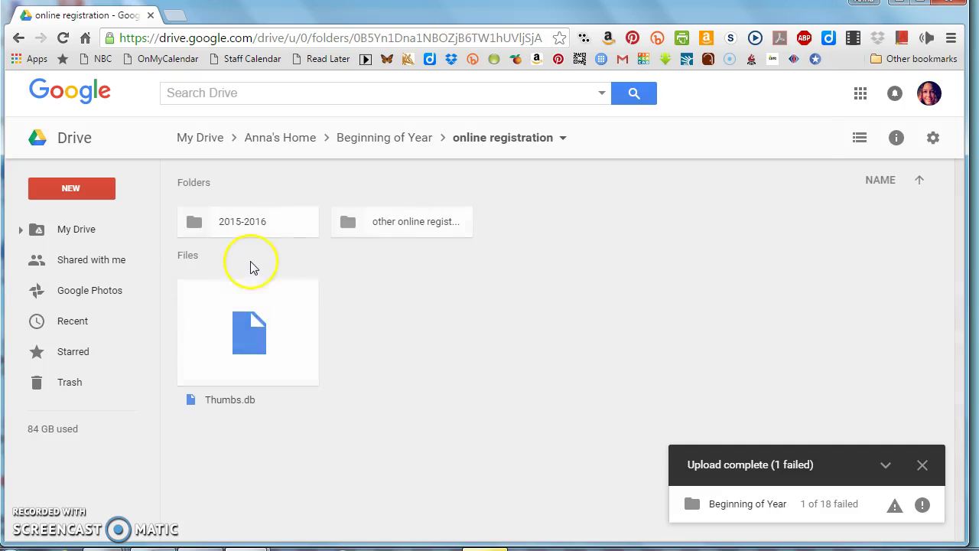
pyautogui.click(380, 146)
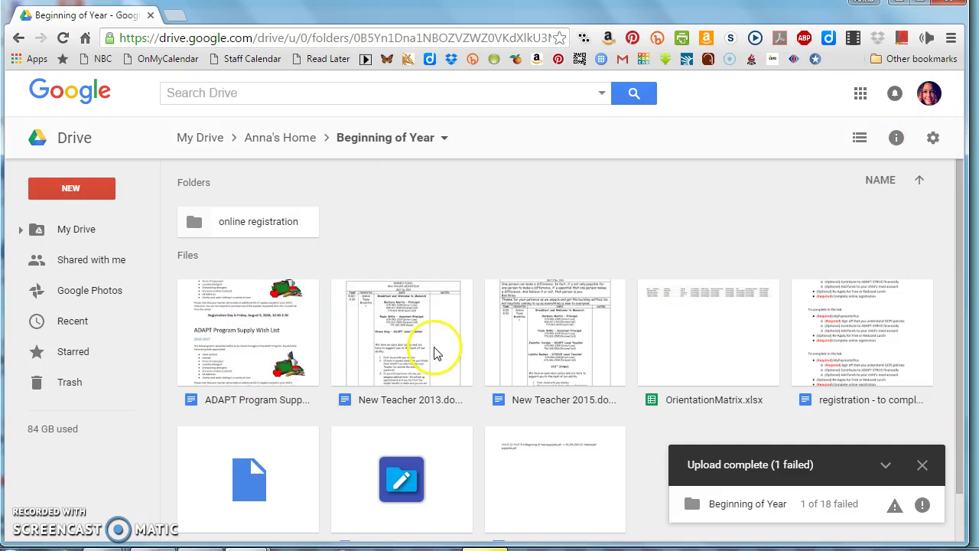
# Open the converted ADAPT Program Supply Wish List document to check it, and close it again
pyautogui.click(226, 336)
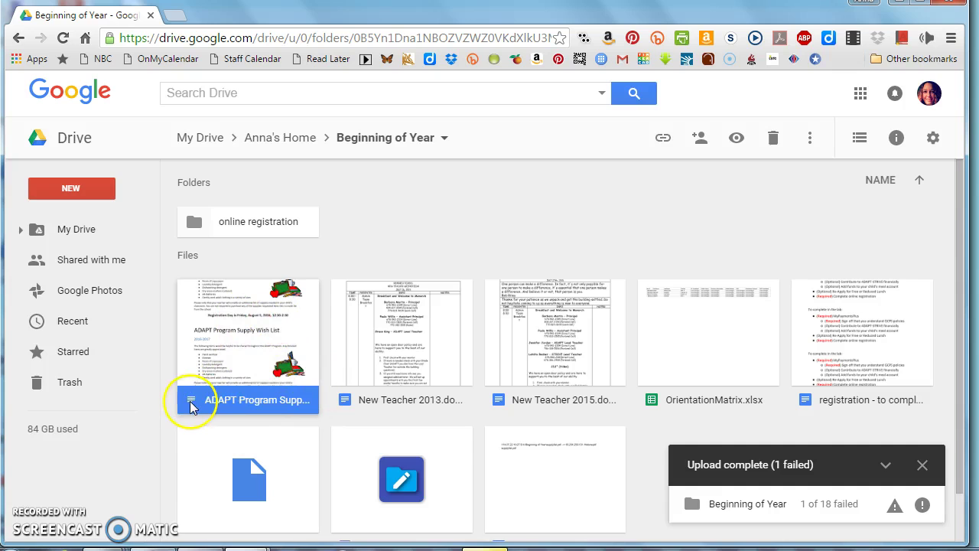
pyautogui.doubleClick(255, 352)
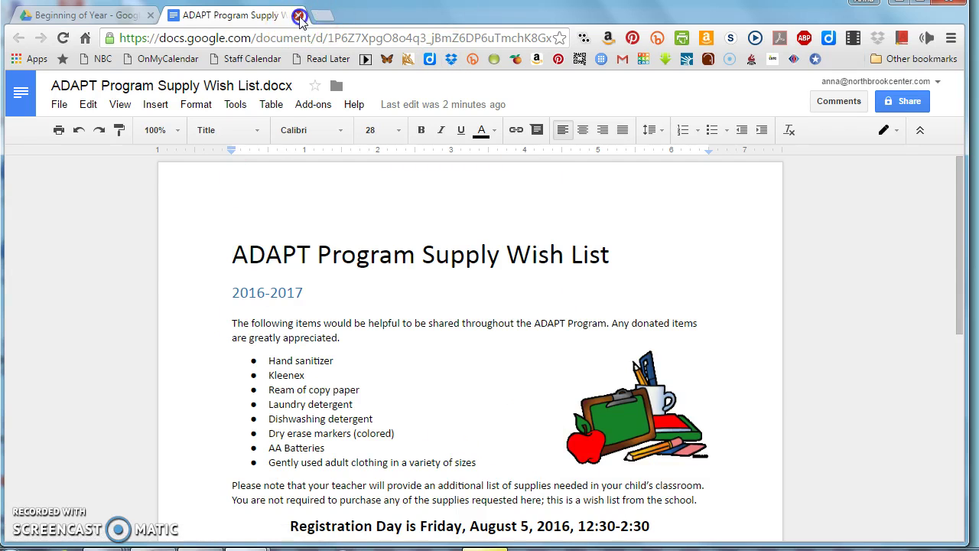
pyautogui.click(298, 15)
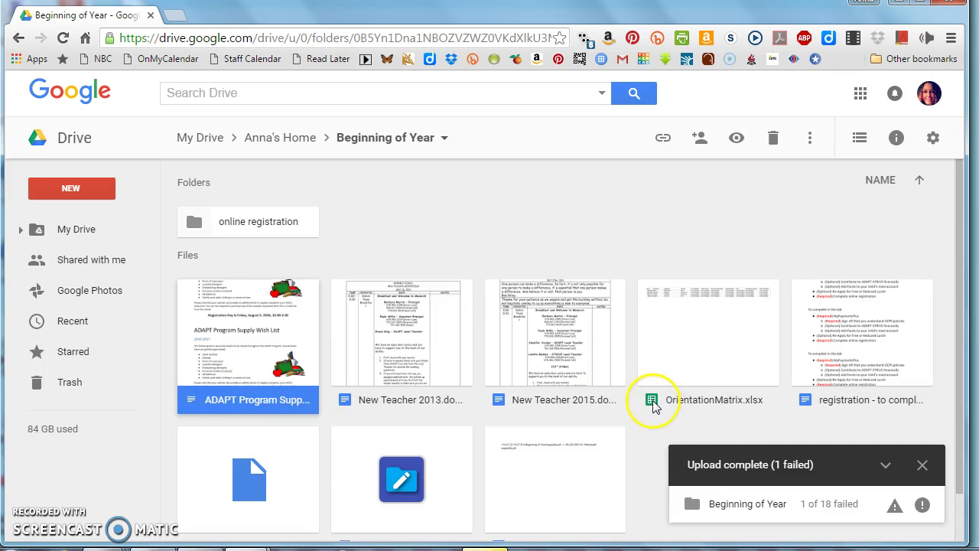
# Dismiss the upload status notice and return to the top level of My Drive
pyautogui.rightClick(685, 337)
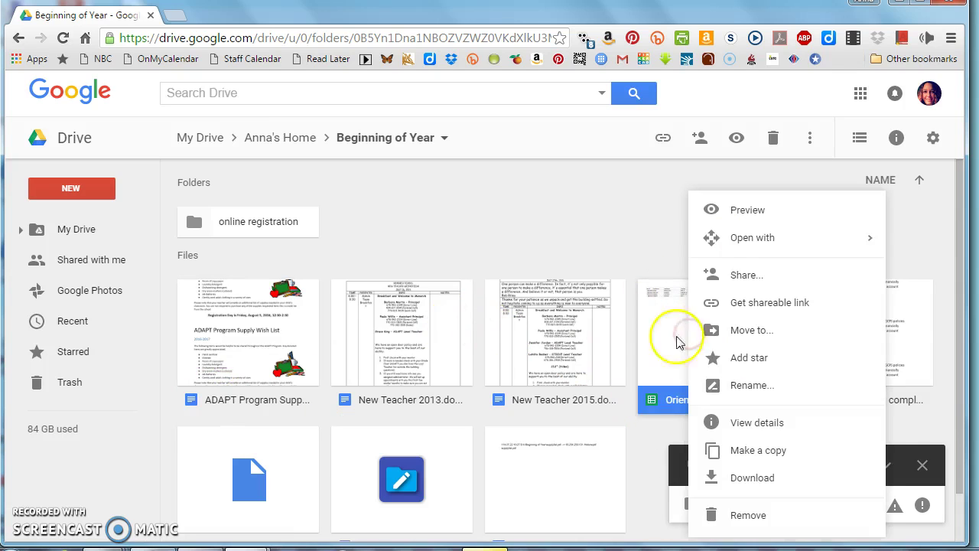
pyautogui.click(656, 240)
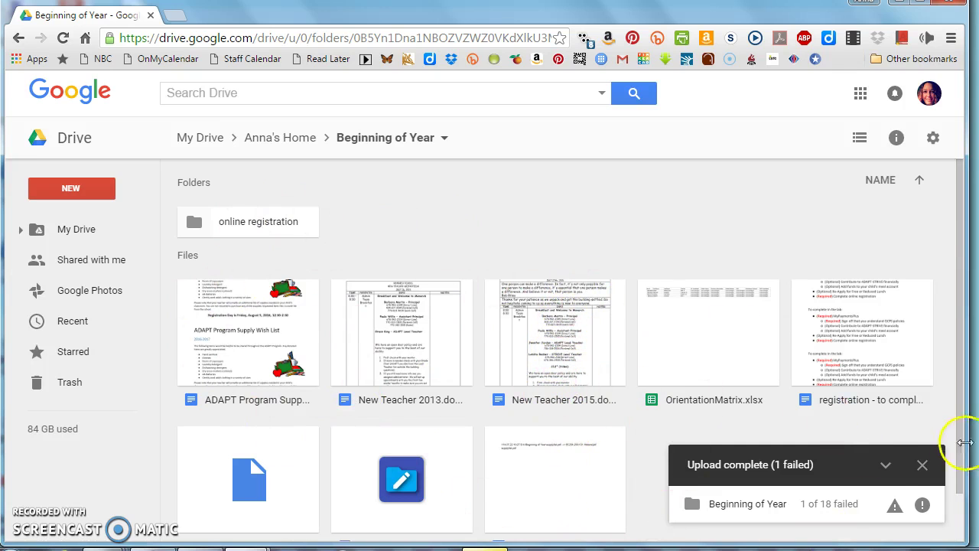
pyautogui.click(922, 465)
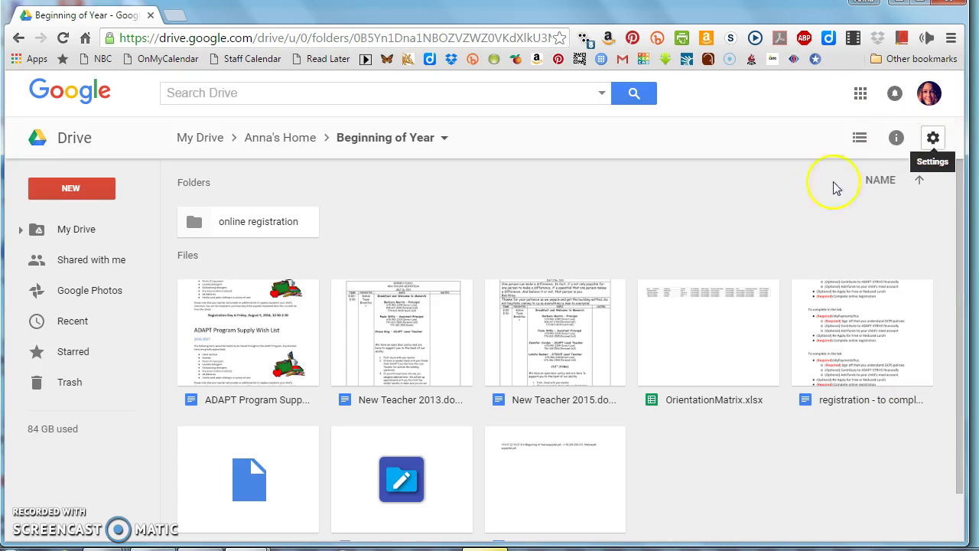
pyautogui.click(277, 147)
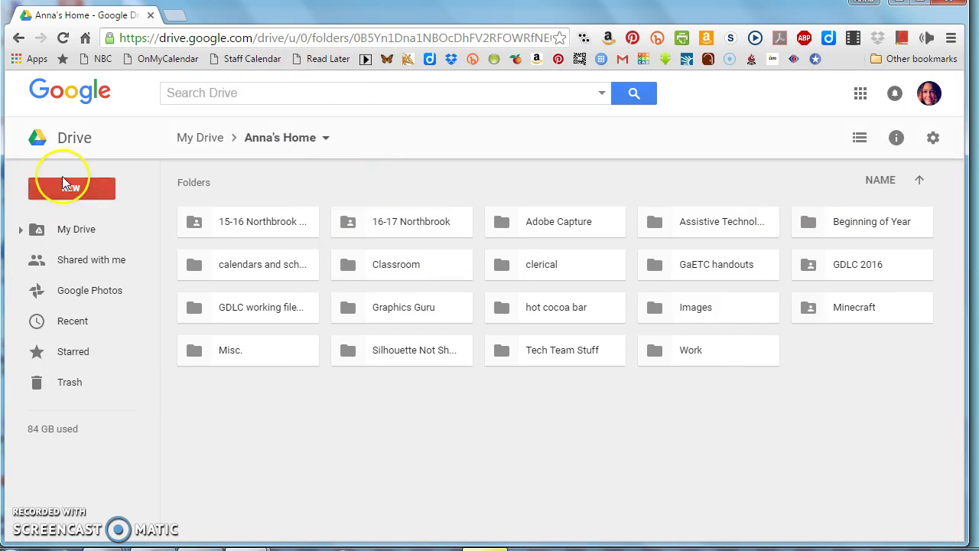
pyautogui.click(200, 137)
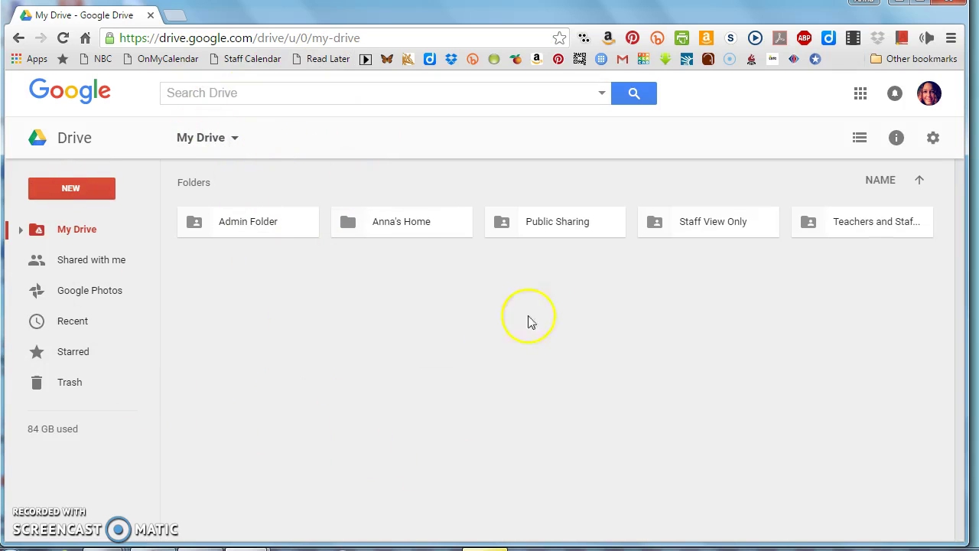
# Open the fourth individual staff member's folder in Teacher and Para Folders, within Teachers and Staff, to view its contents
pyautogui.doubleClick(859, 223)
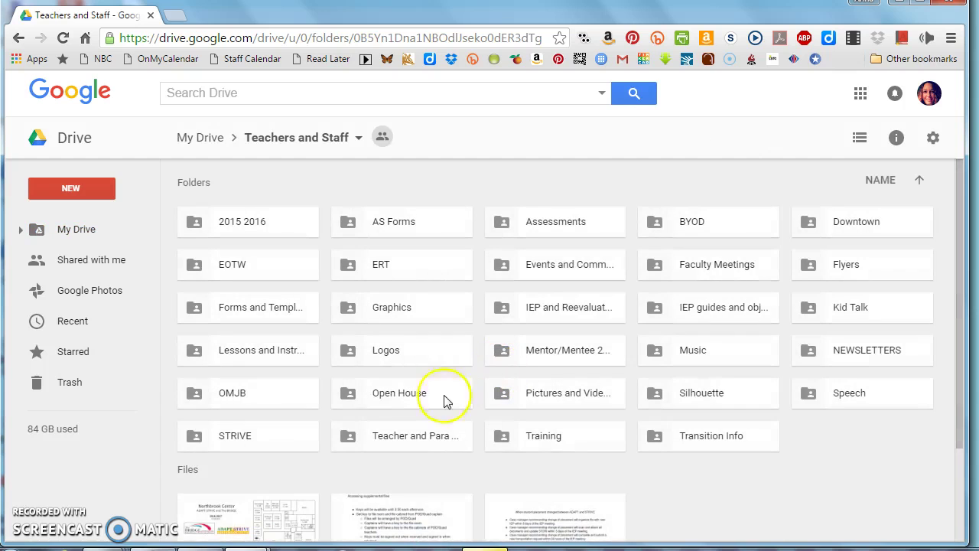
pyautogui.doubleClick(381, 437)
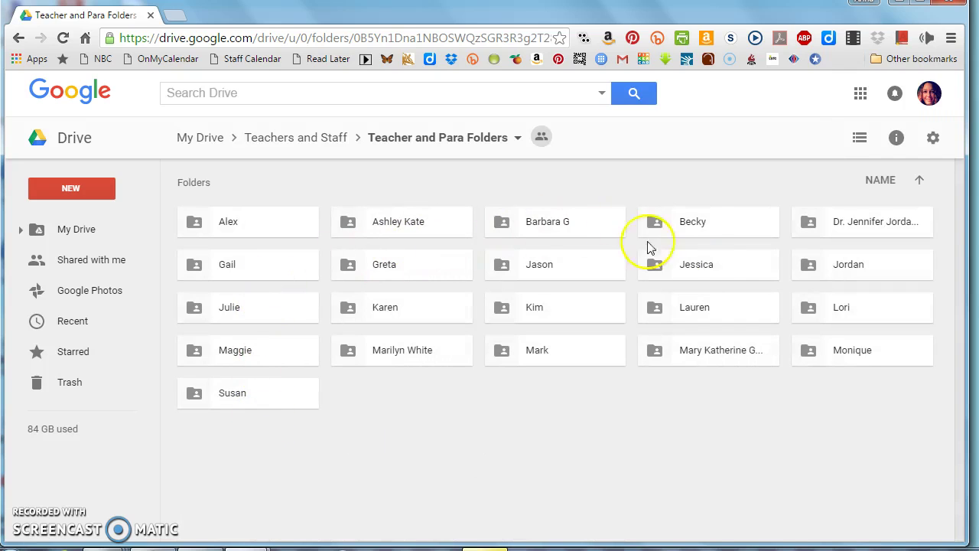
pyautogui.doubleClick(700, 222)
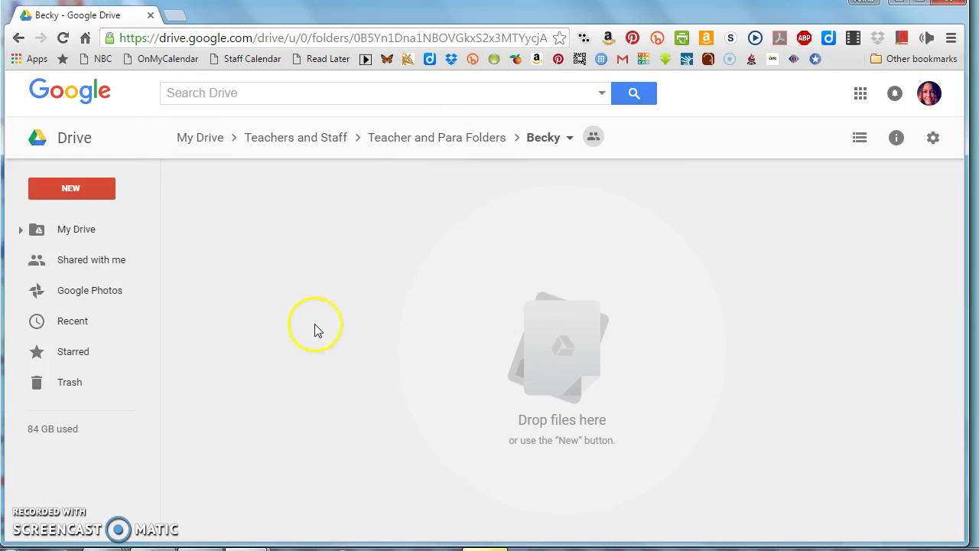
# Go back up through Teacher and Para Folders and Teachers and Staff to the top level of My Drive
pyautogui.click(453, 141)
pyautogui.click(304, 138)
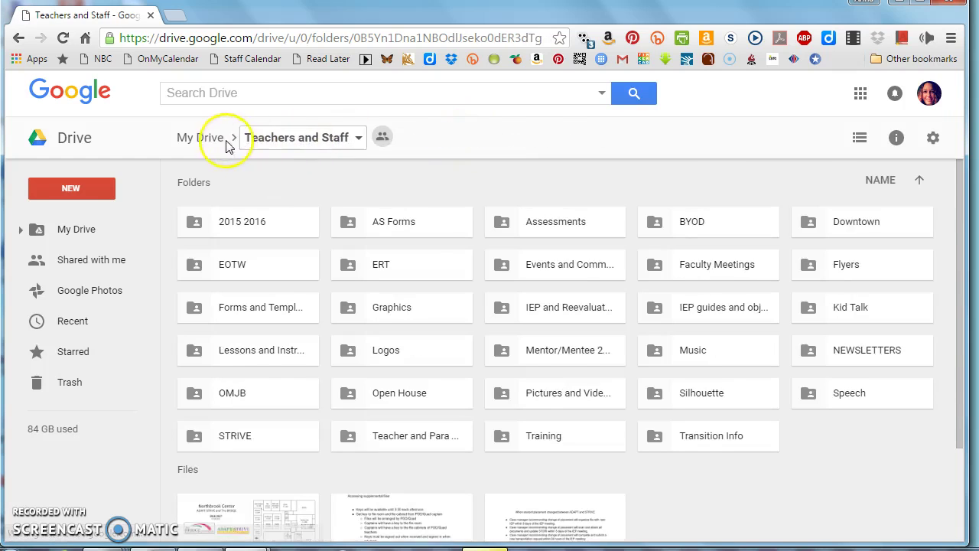
pyautogui.click(217, 147)
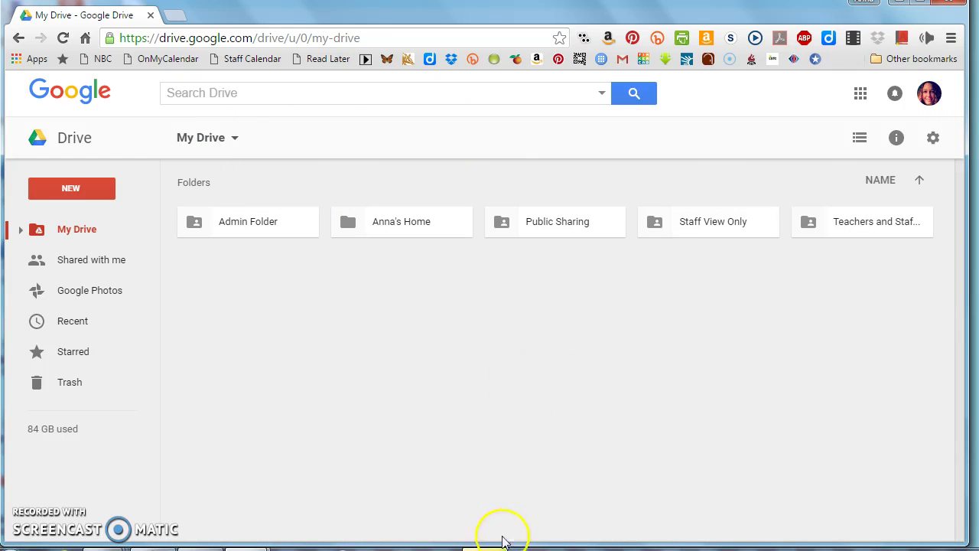
pyautogui.moveTo(485, 548)
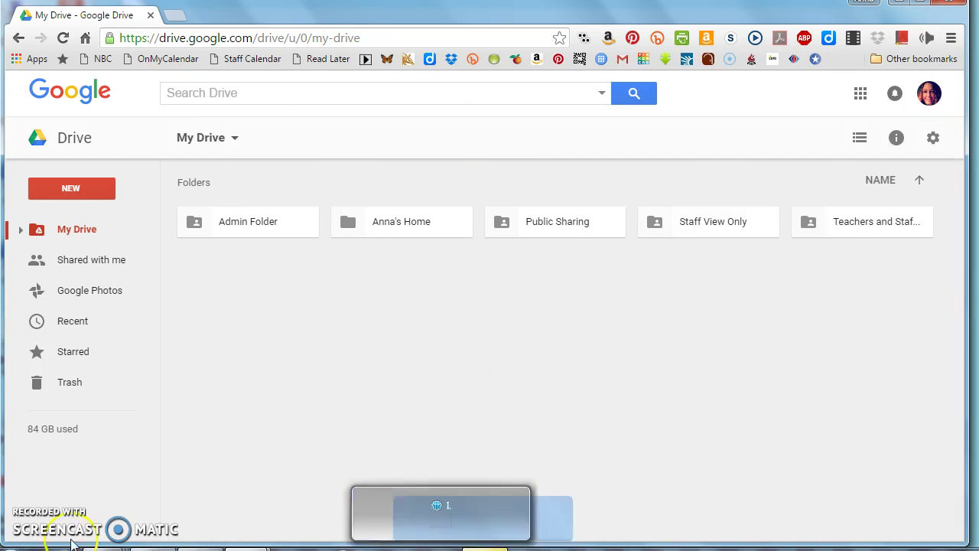